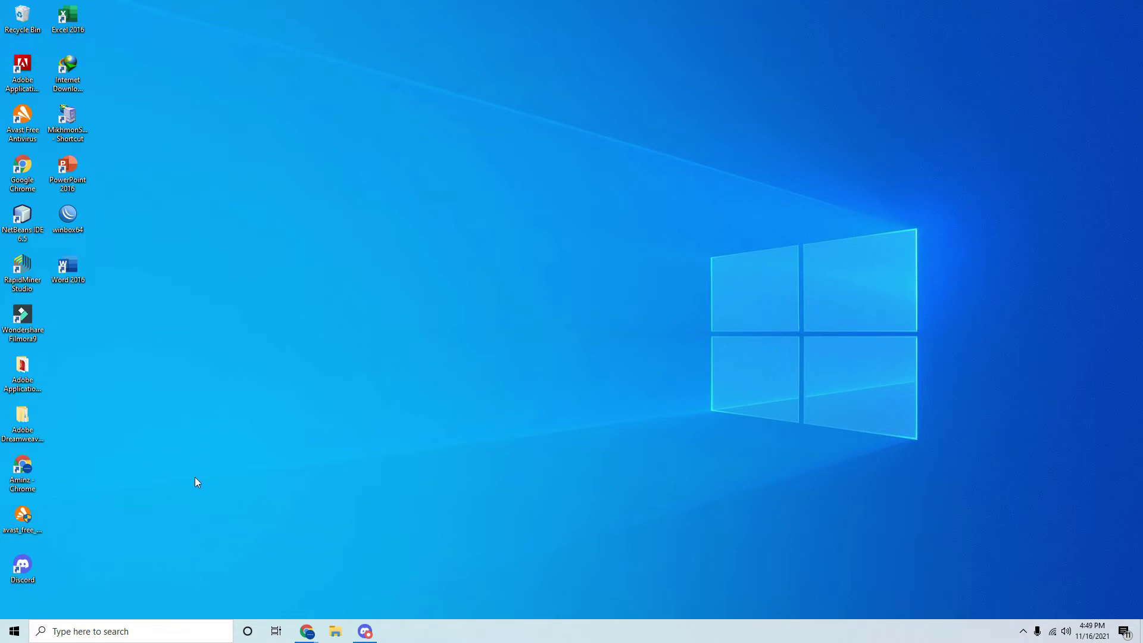
Search Windows for "secur", open Windows Security and maximize its window
click(140, 630)
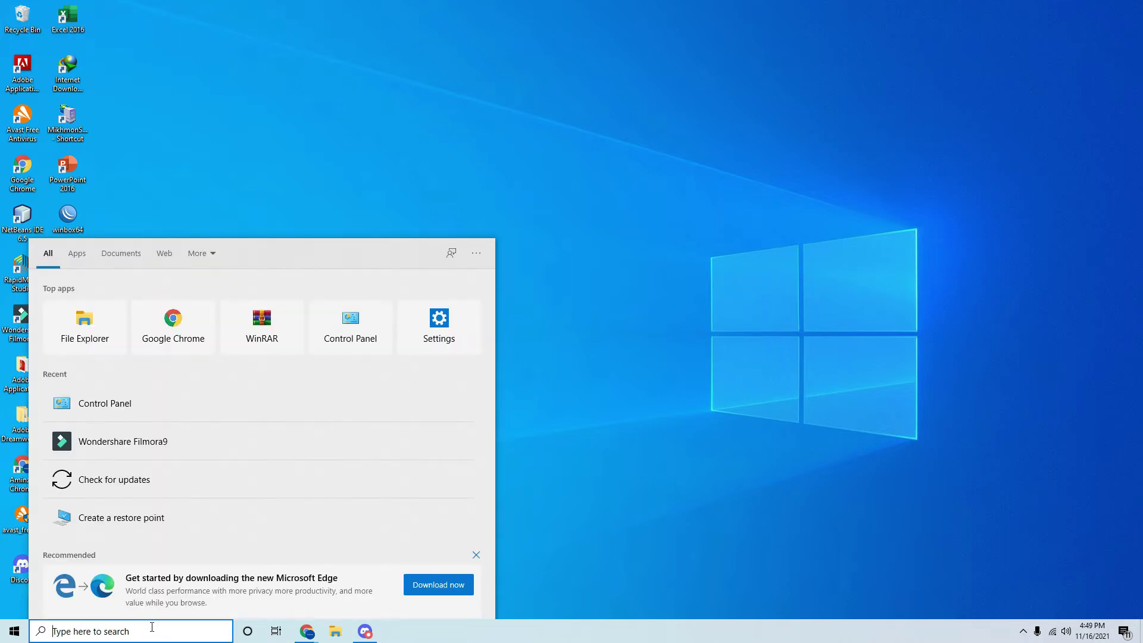
text(secur)
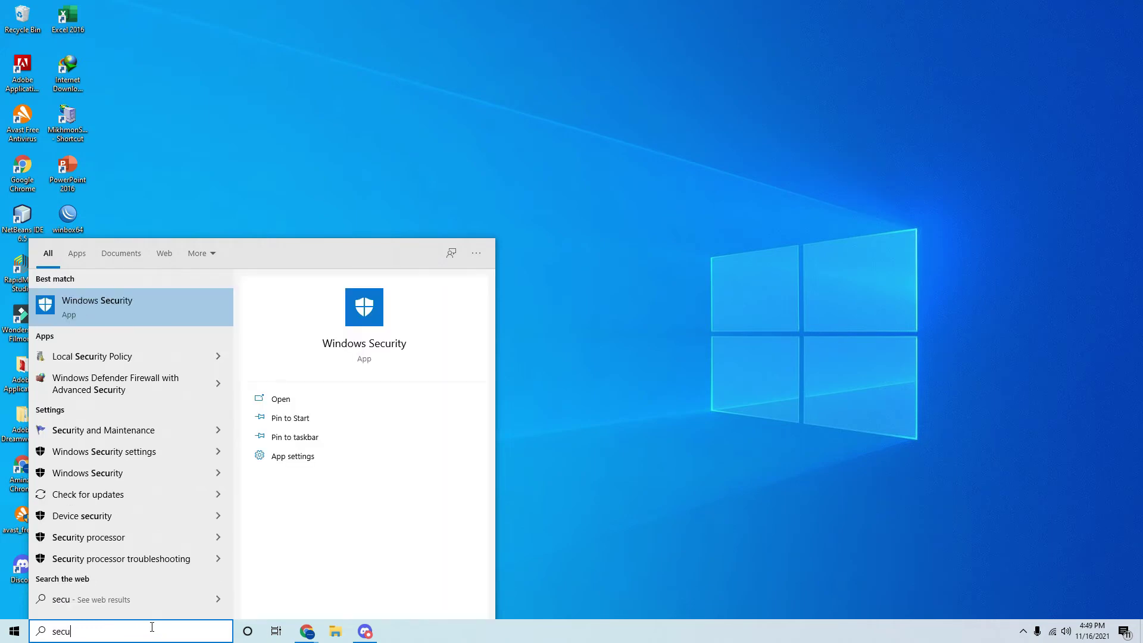
click(128, 305)
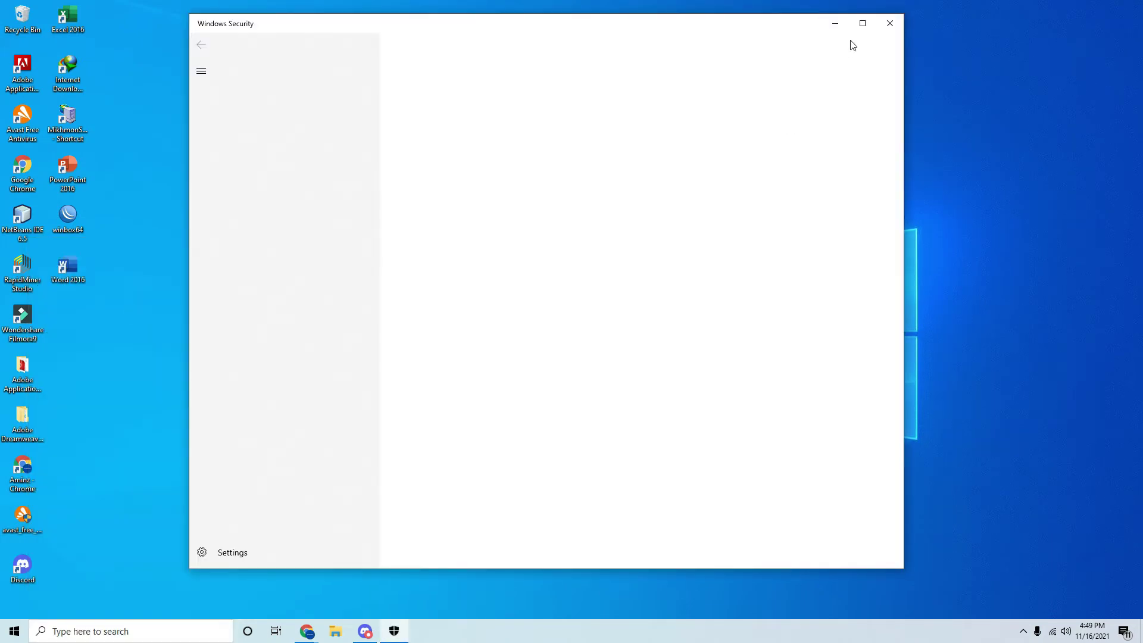
click(862, 23)
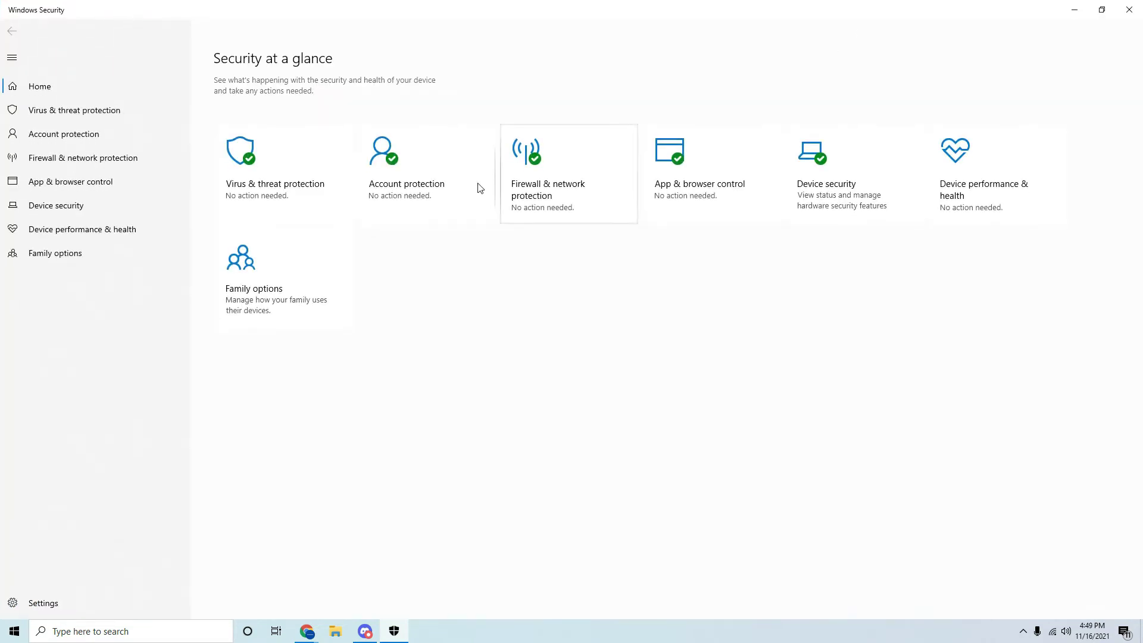
Start a Full scan from the scan options of Virus & threat protection
click(283, 192)
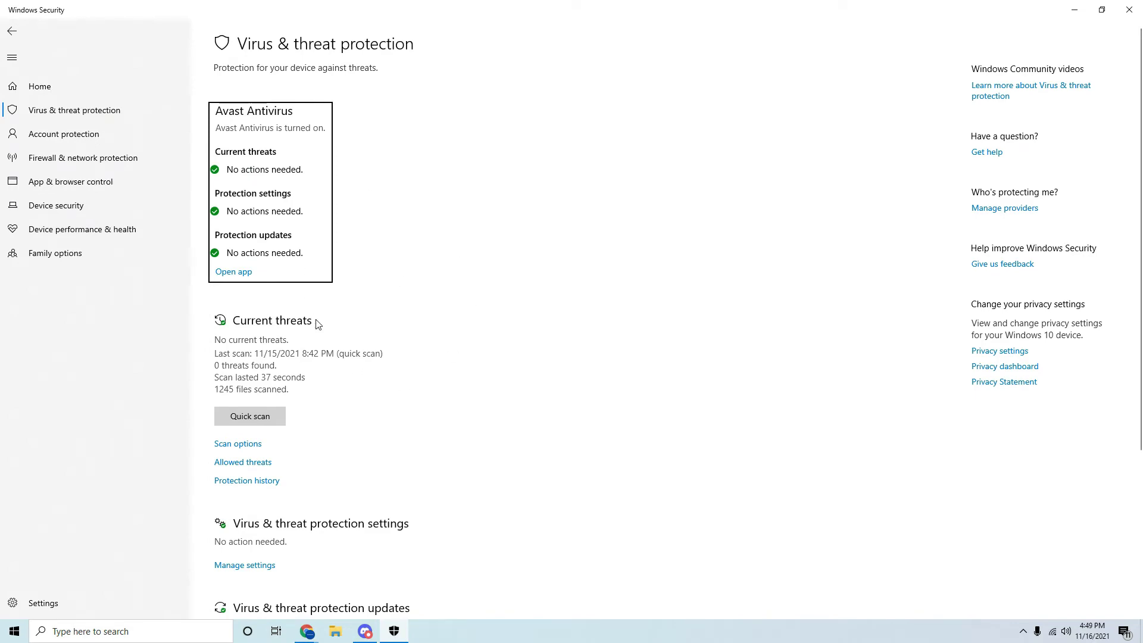
click(241, 446)
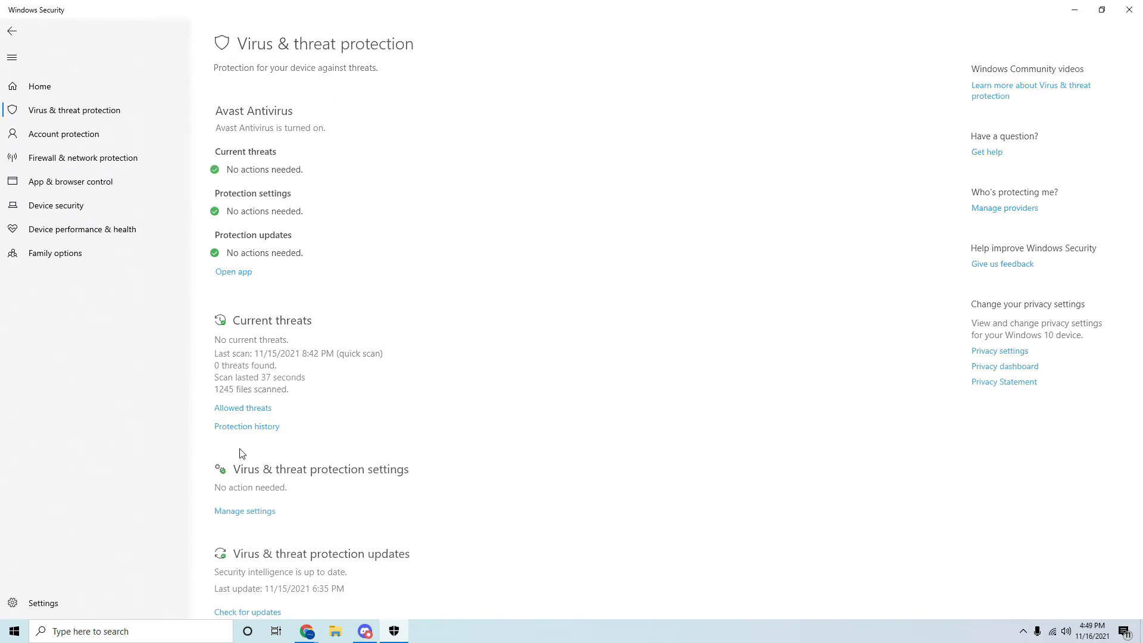
click(221, 277)
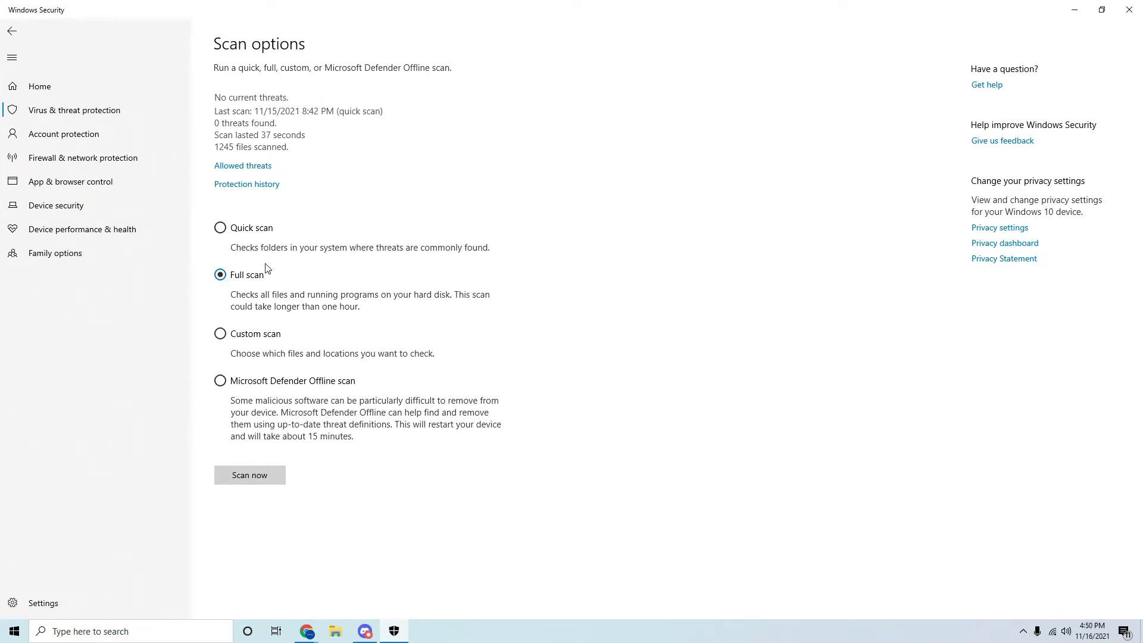
click(260, 477)
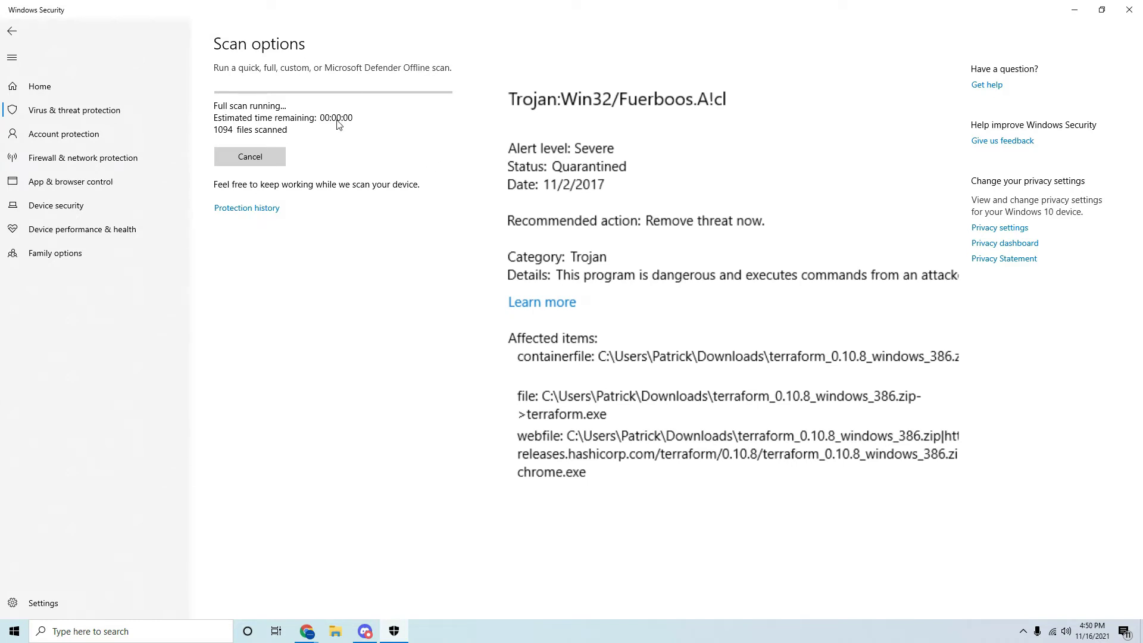
Cancel the running full scan and close Windows Security
click(241, 156)
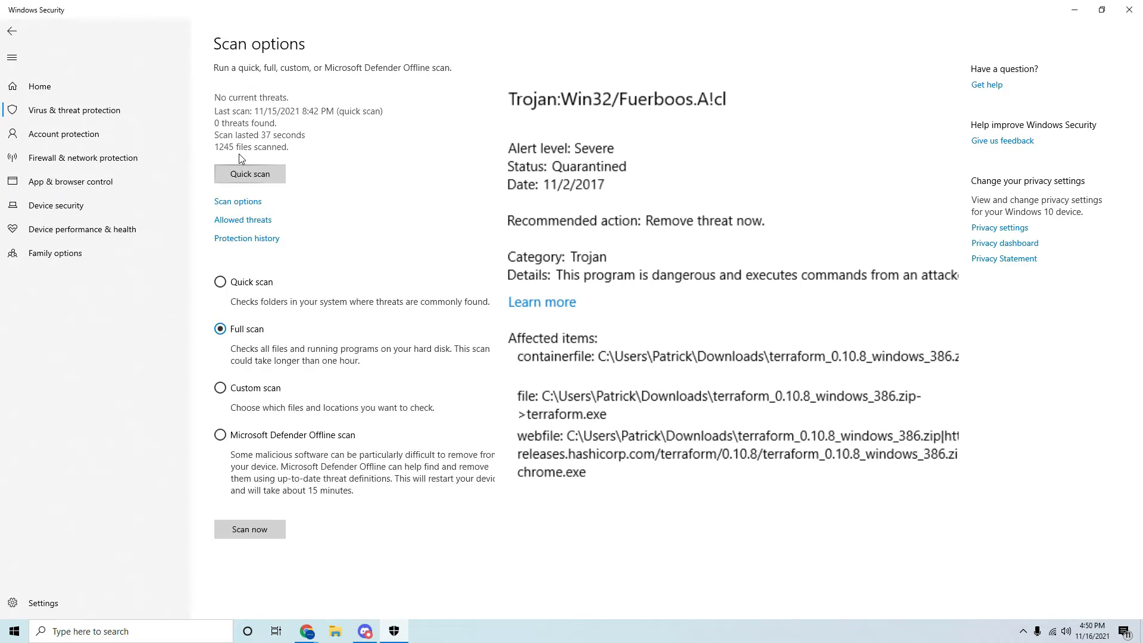
click(13, 30)
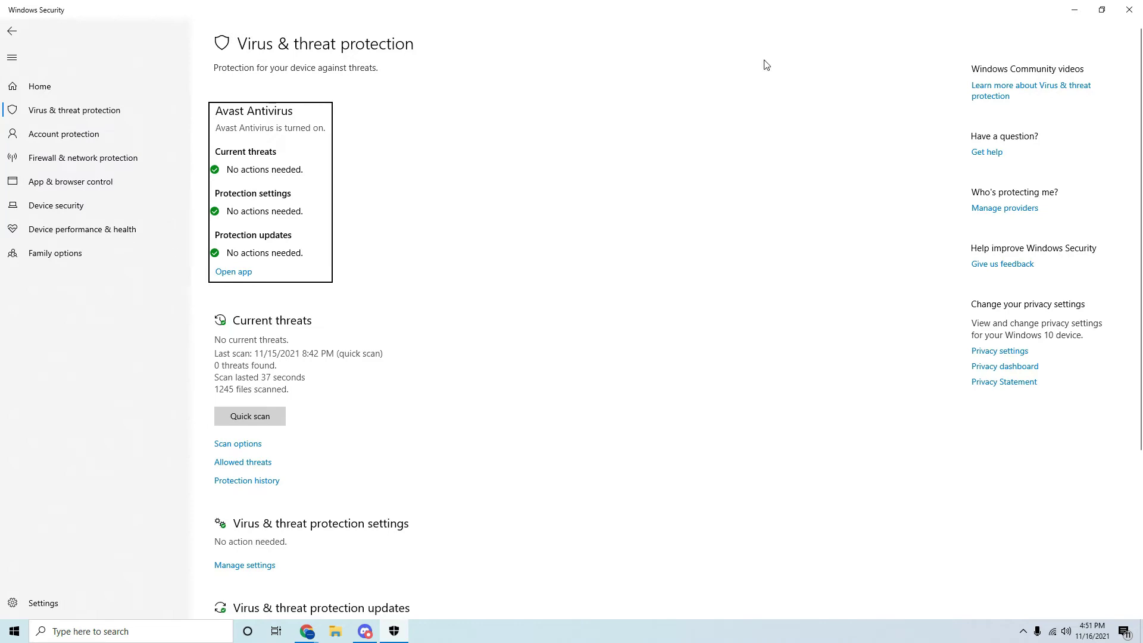
click(1129, 9)
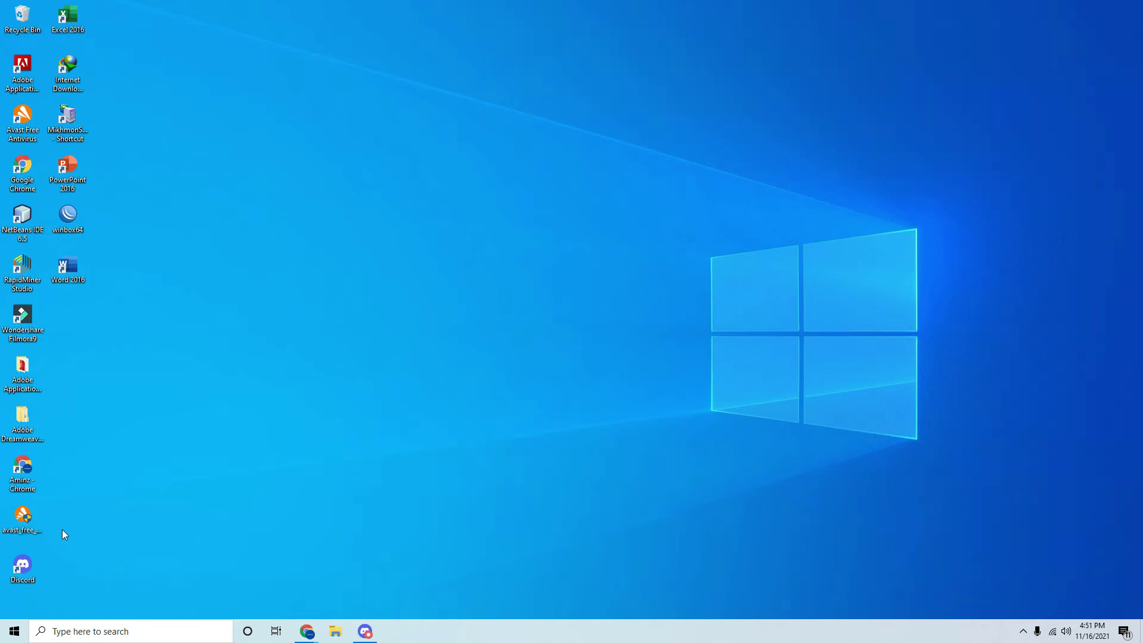
Launch the avast_free_antivirus_setup_online installer from the desktop
double_click(23, 517)
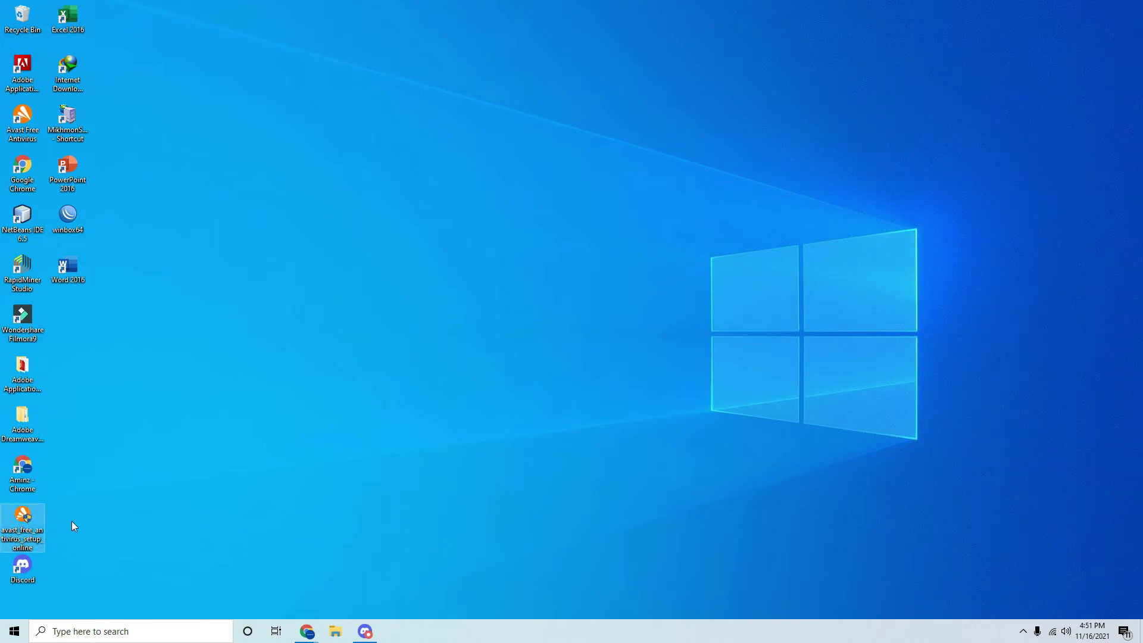
click(109, 422)
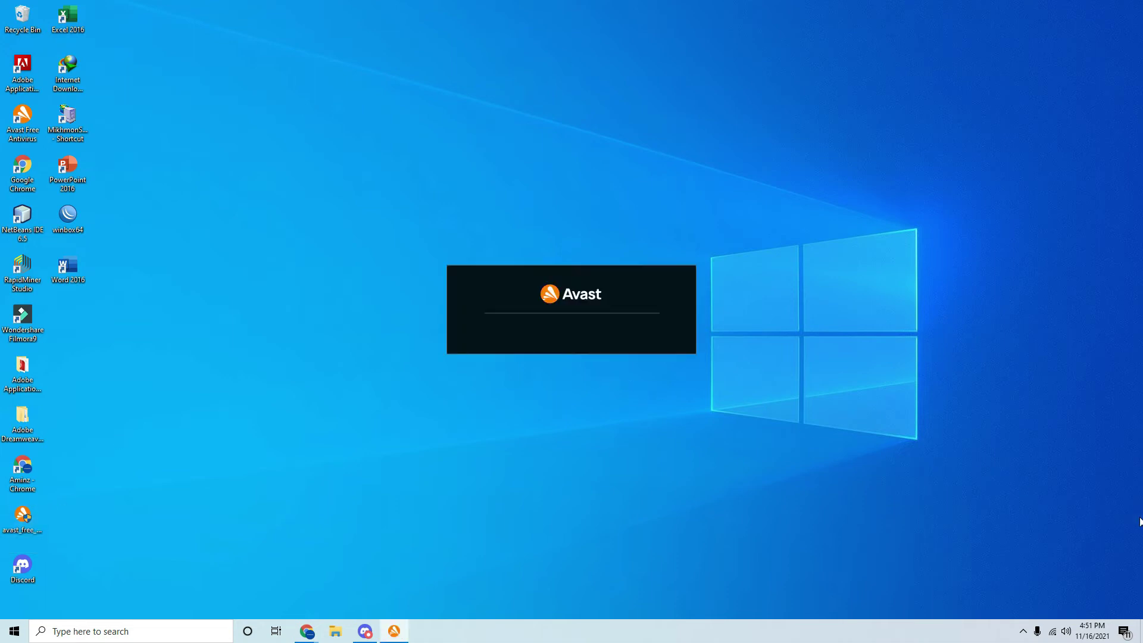
click(1066, 631)
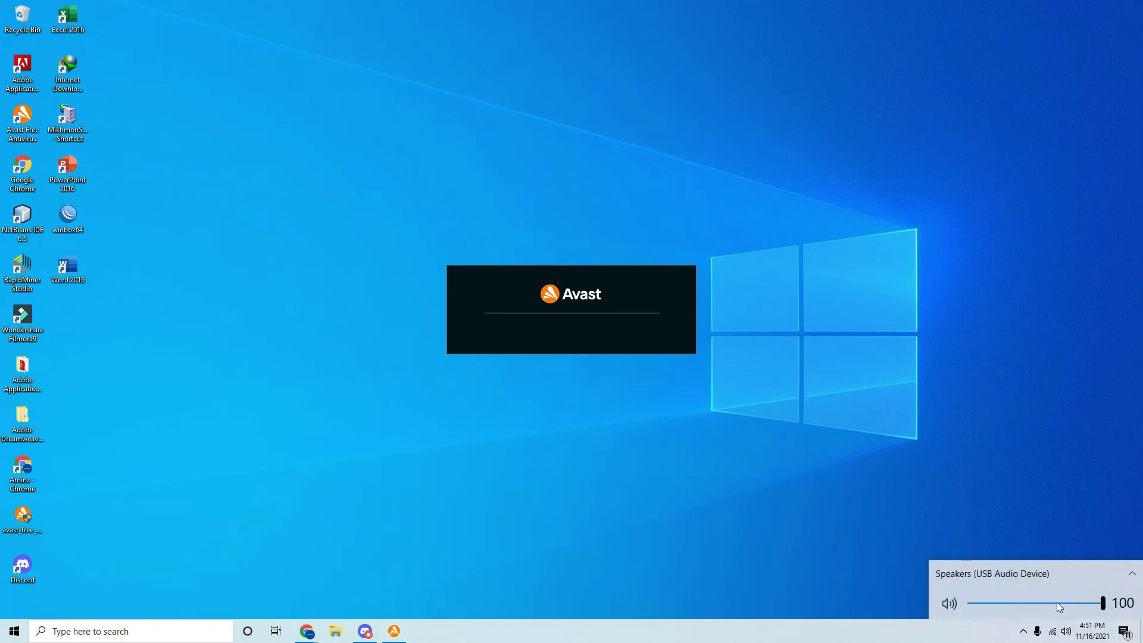
click(1046, 574)
click(1003, 517)
click(843, 481)
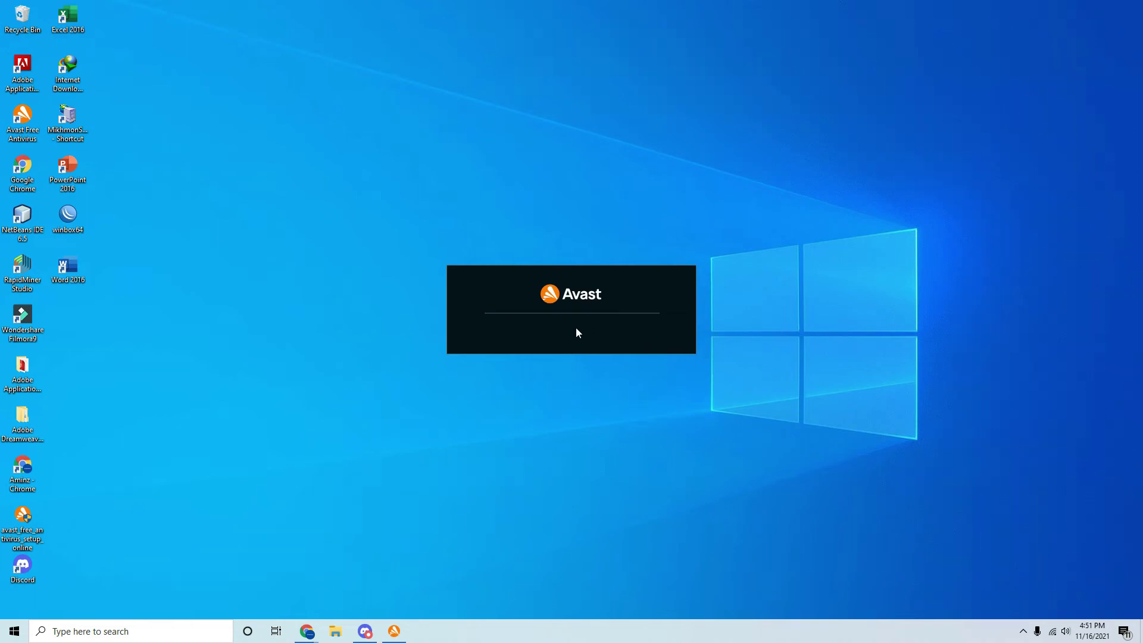
Open Avast Free Antivirus, run a Full Virus Scan from its protection scans and finish the threat results
click(1024, 631)
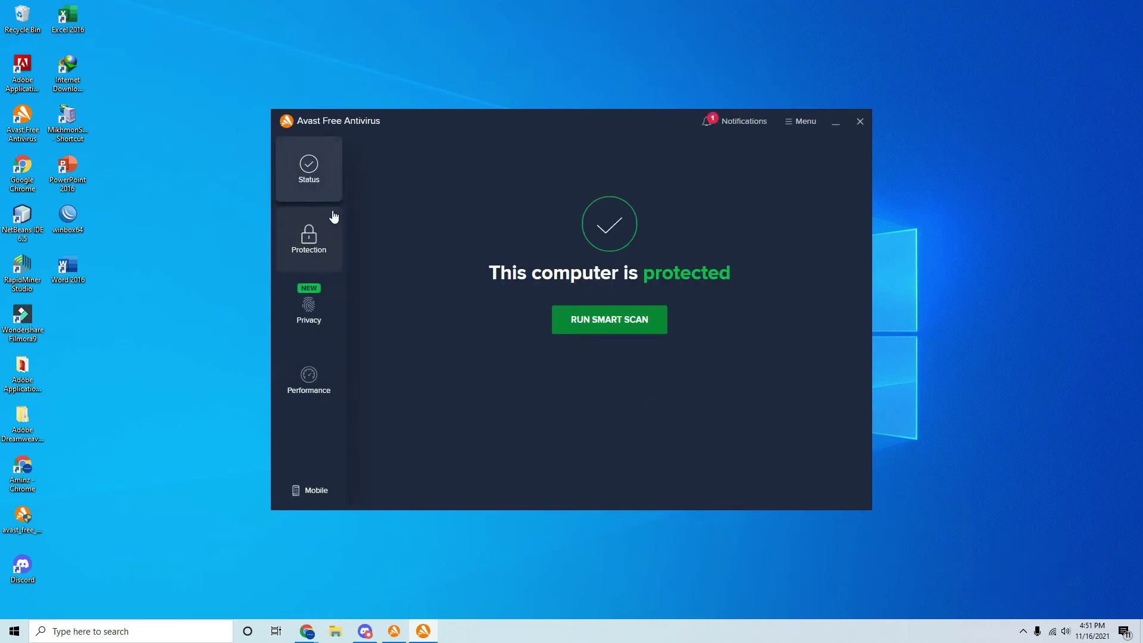
click(295, 248)
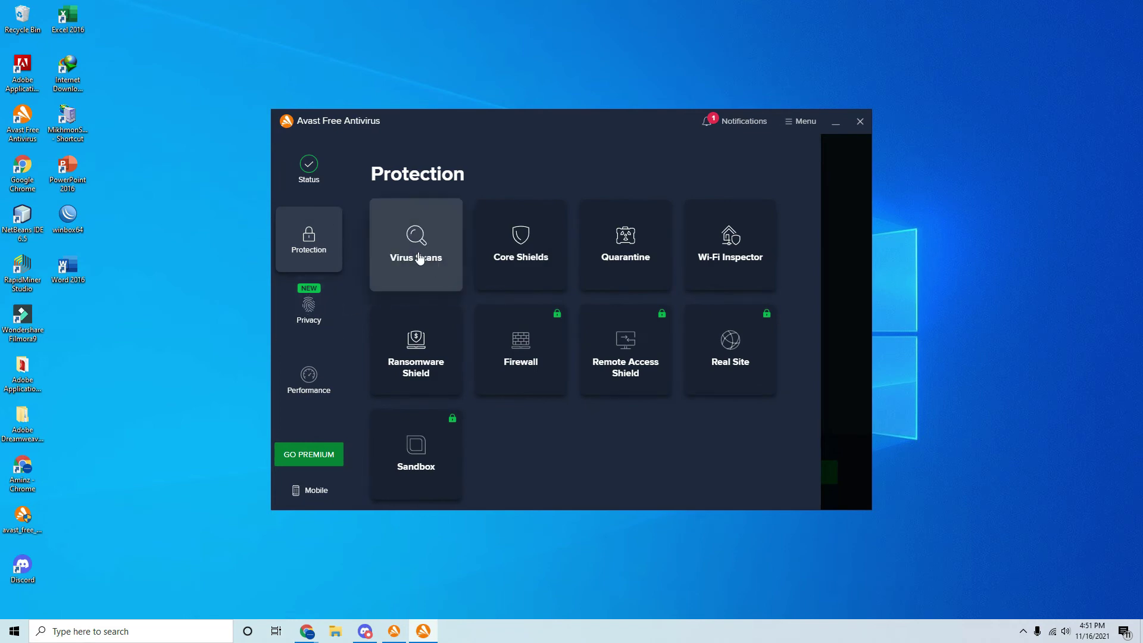
click(420, 257)
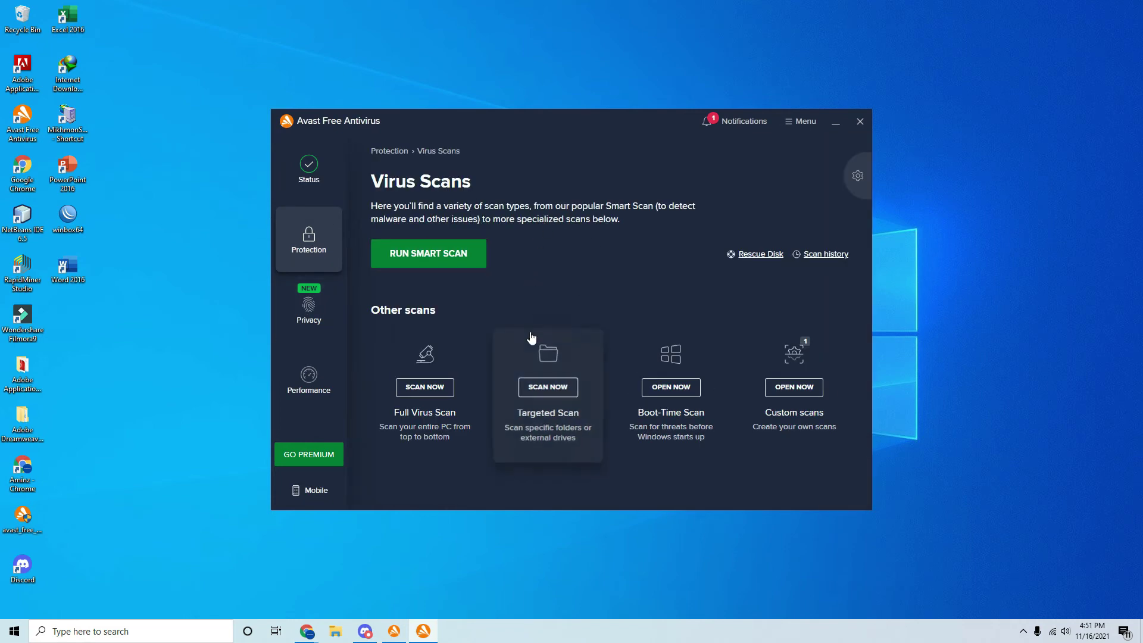
click(430, 367)
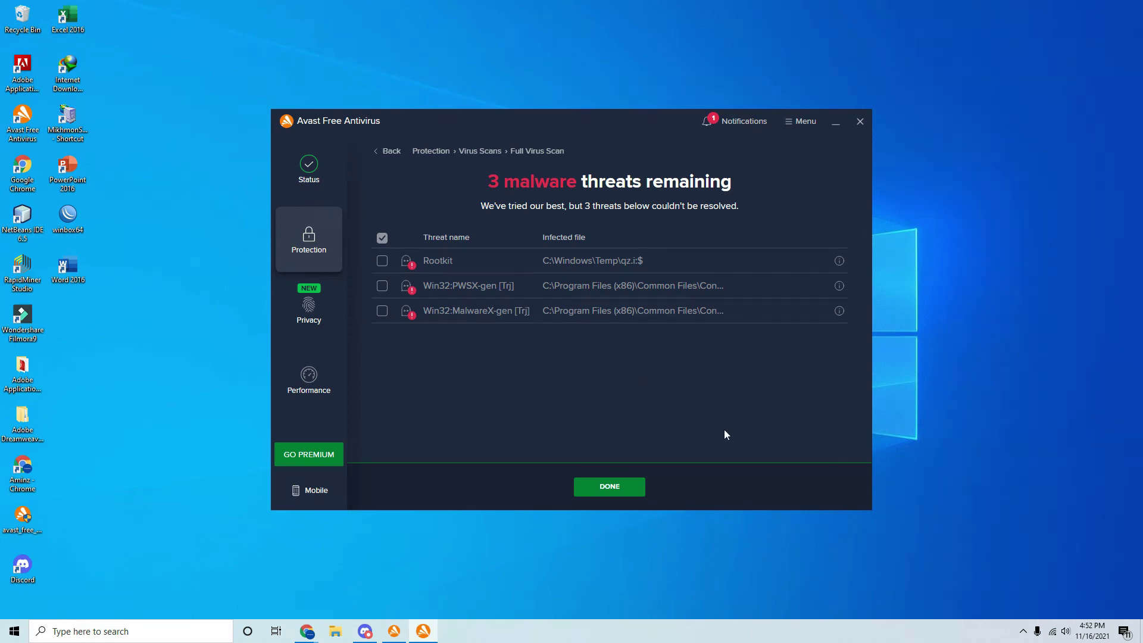
click(602, 486)
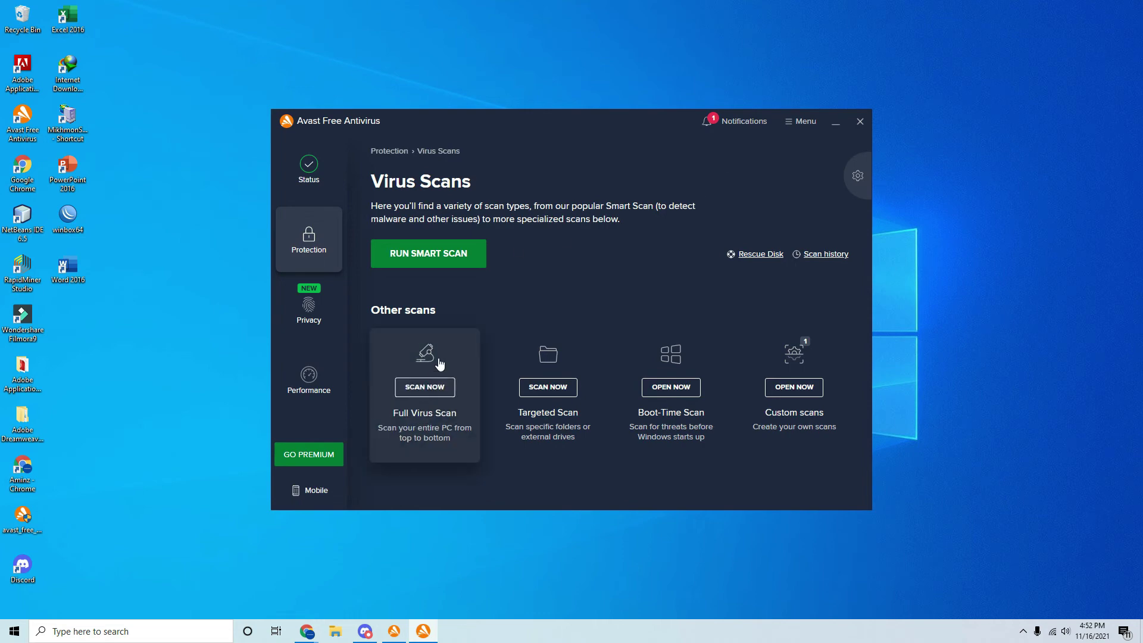
View the alerts in Avast's notifications and return to the virus scans
click(716, 125)
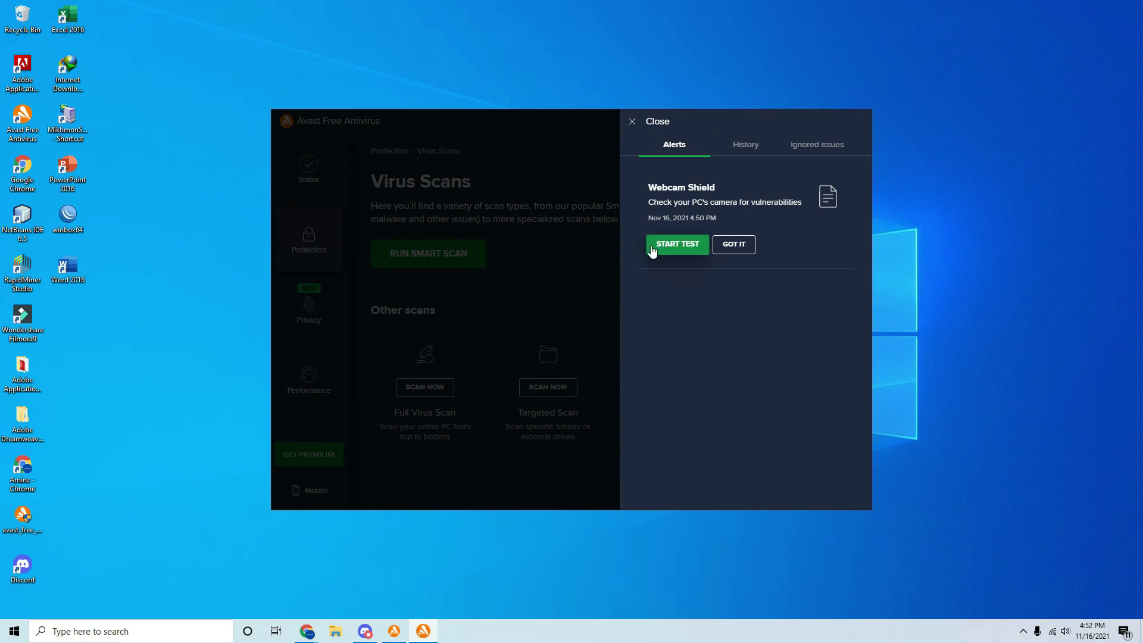
click(607, 223)
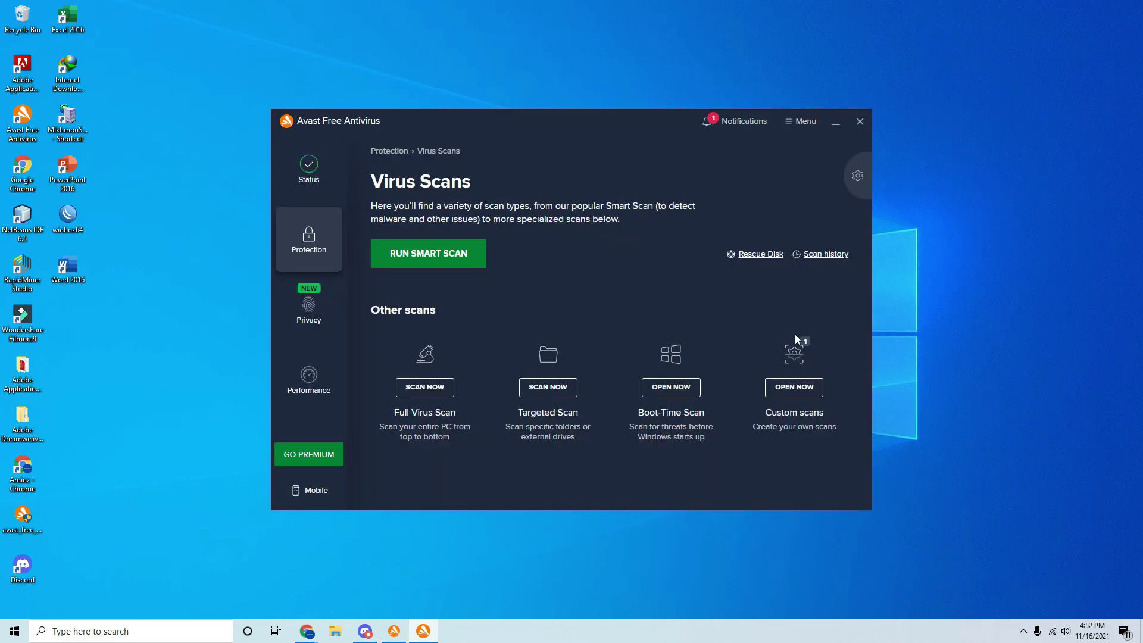
Switch to Windows Security and show its Virus & threat protection page
click(1024, 632)
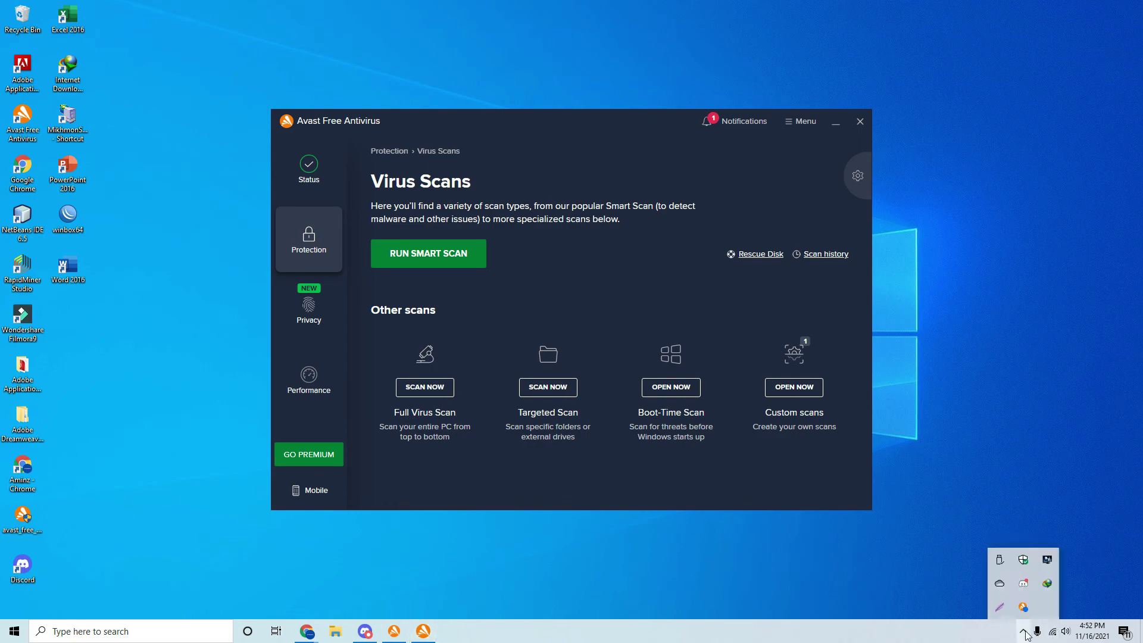
click(1023, 560)
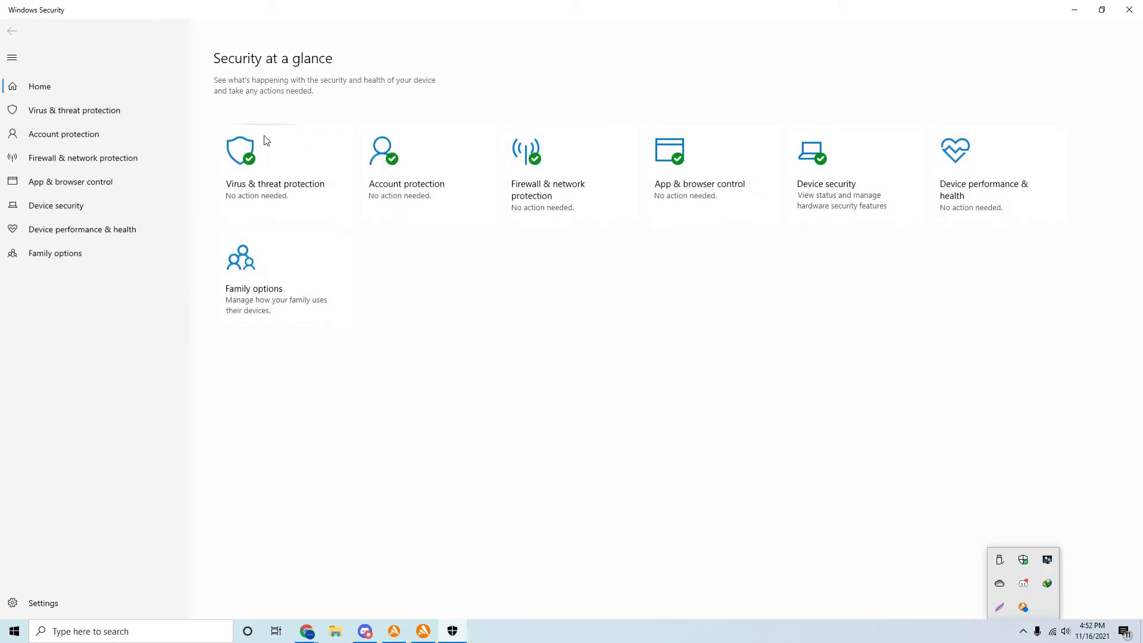
click(309, 169)
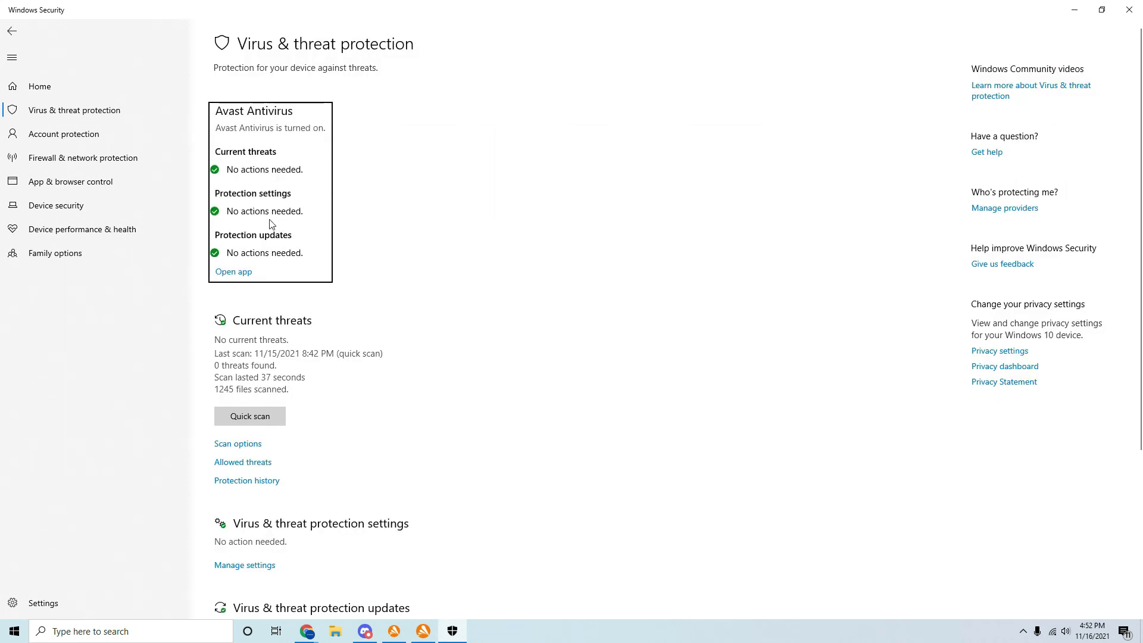
Bring up Avast briefly, return to Windows Security and view its scan options
click(423, 631)
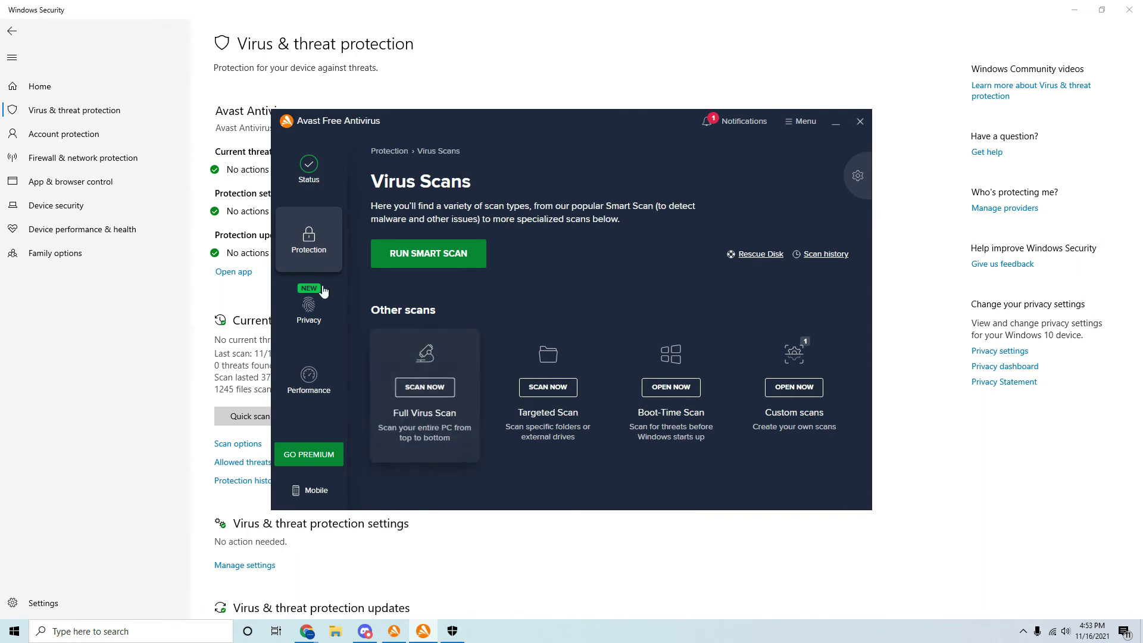
click(243, 245)
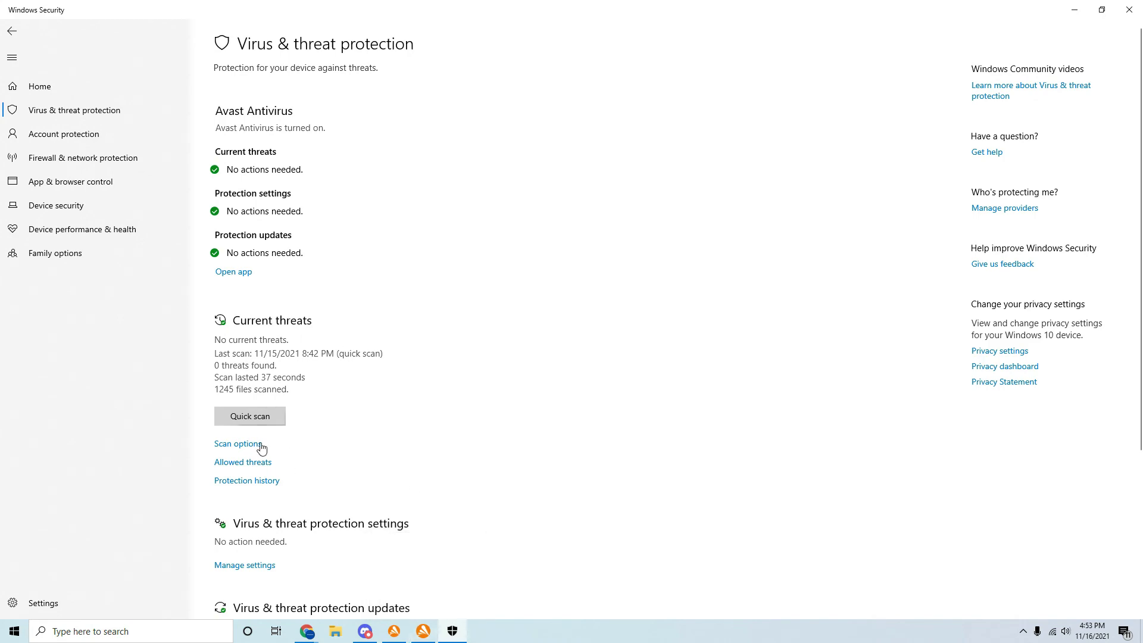
click(227, 444)
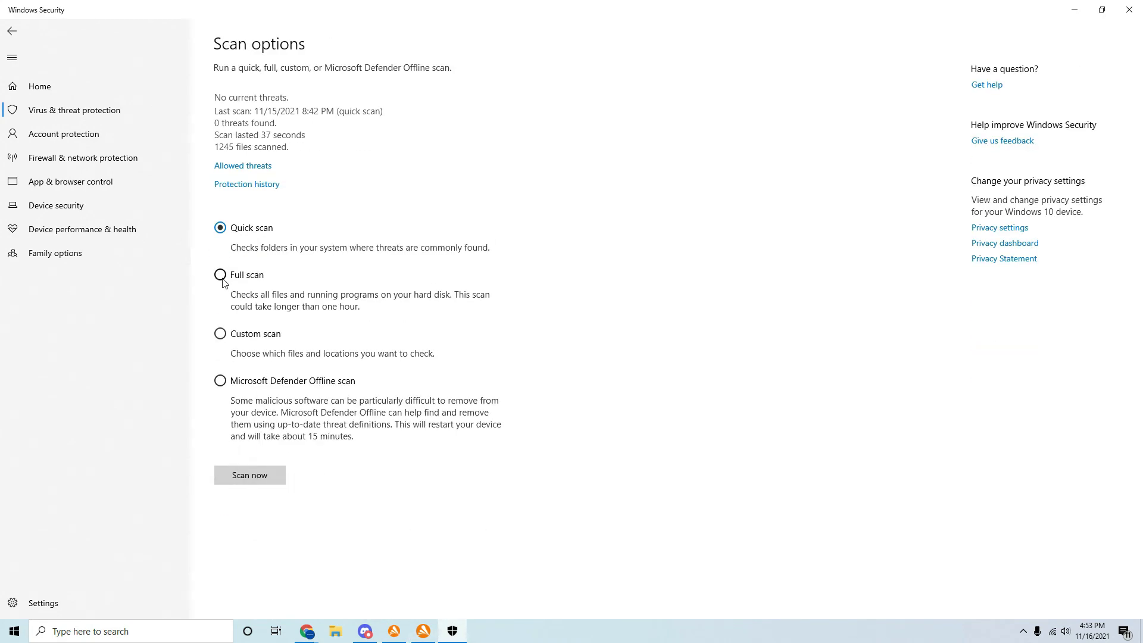
click(12, 31)
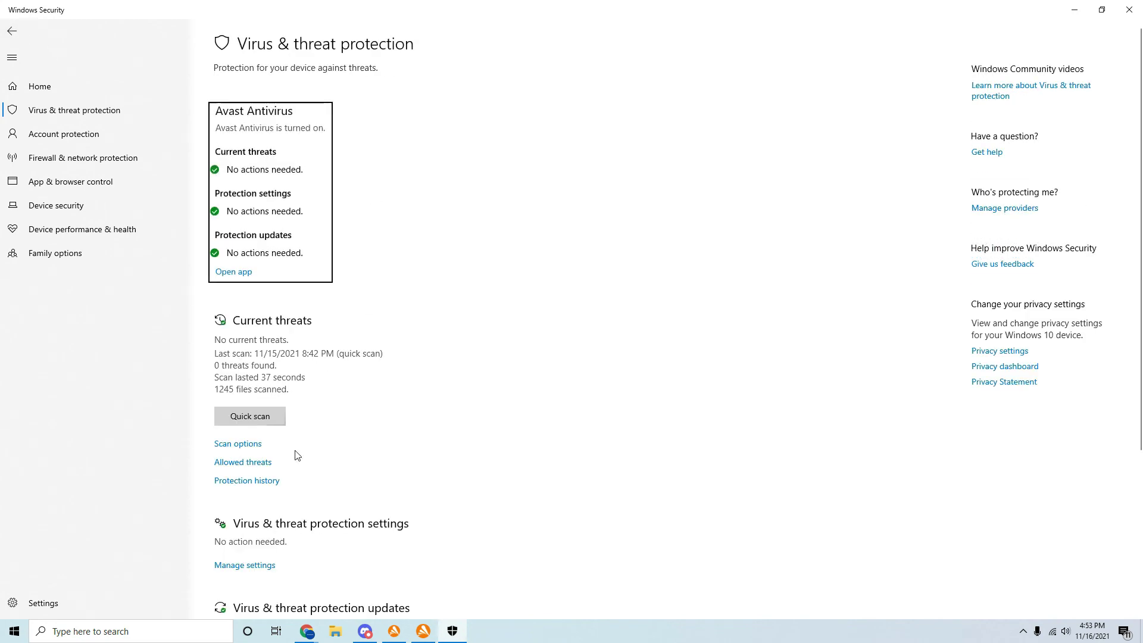
Switch to Avast Free Antivirus and start a Full Virus Scan from its protection scans
click(430, 632)
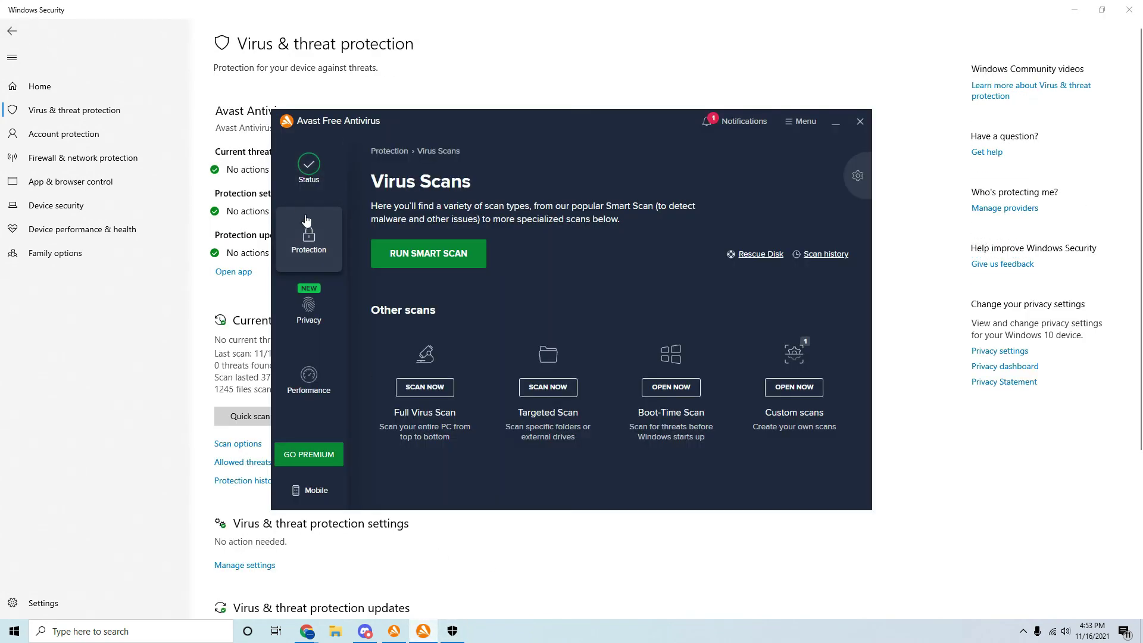
click(309, 168)
click(328, 231)
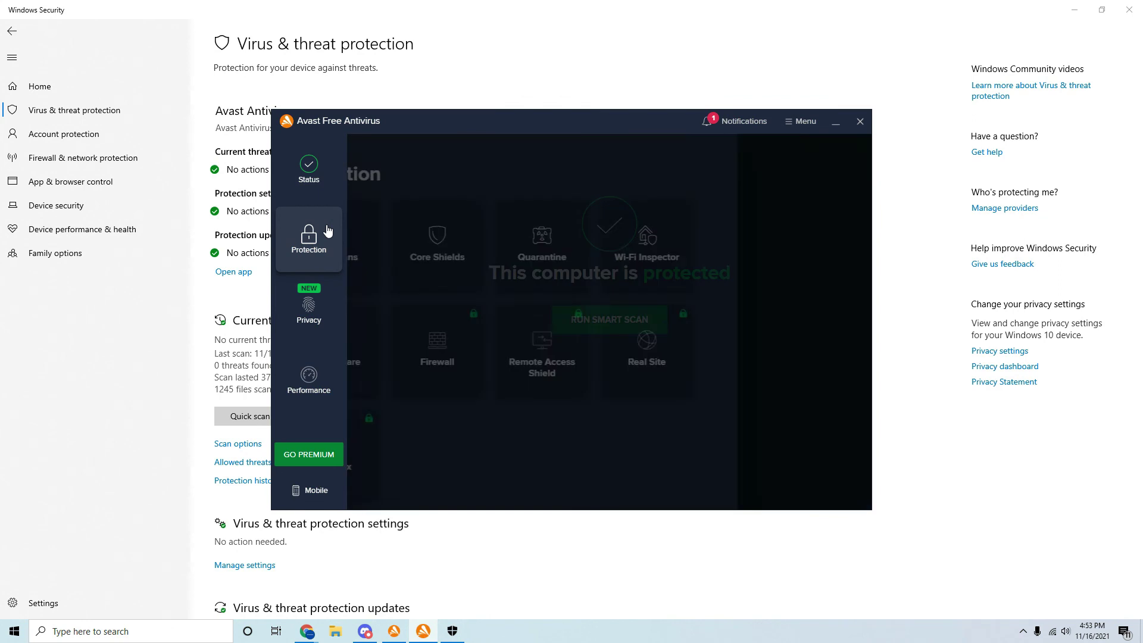
click(430, 235)
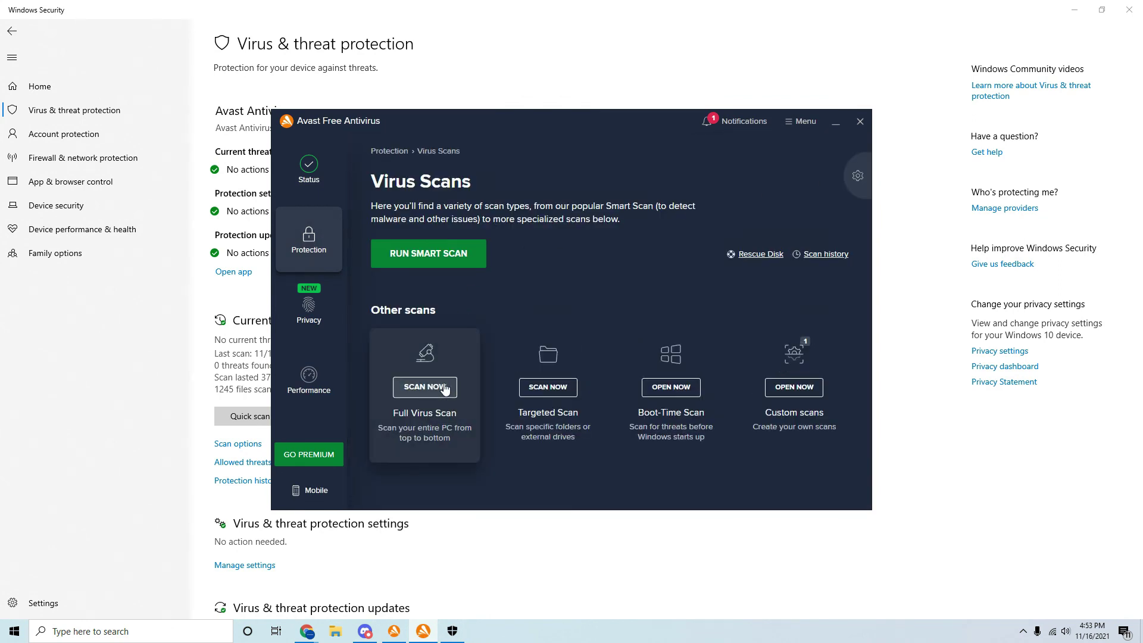
click(426, 392)
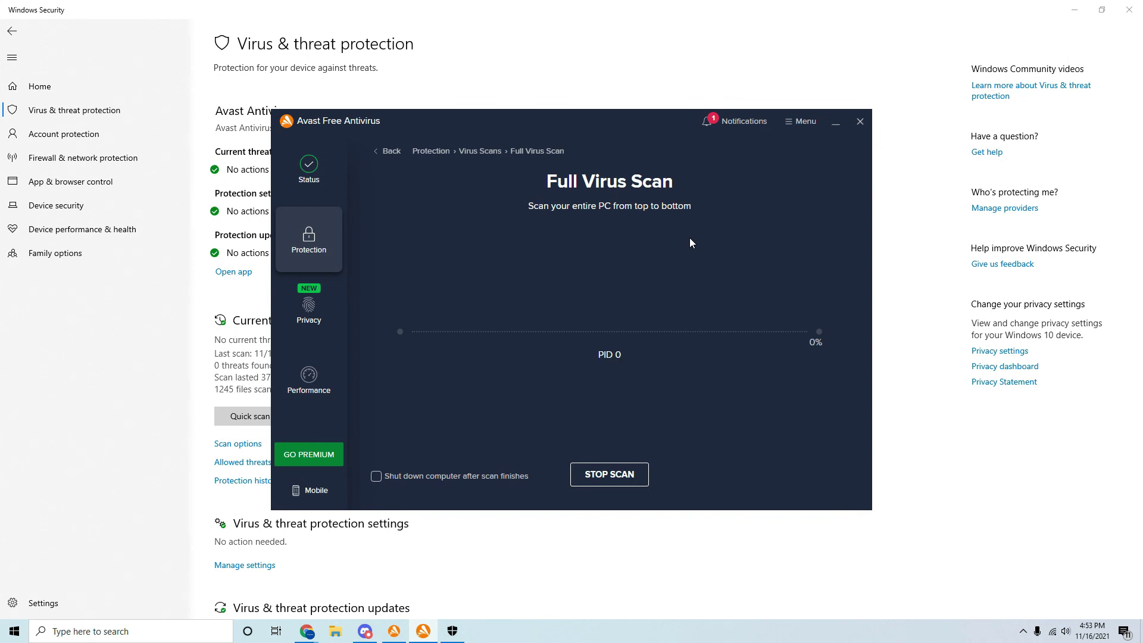
Clear the desktop by minimizing Avast and closing both Windows Security and the Avast installer's error message
click(829, 126)
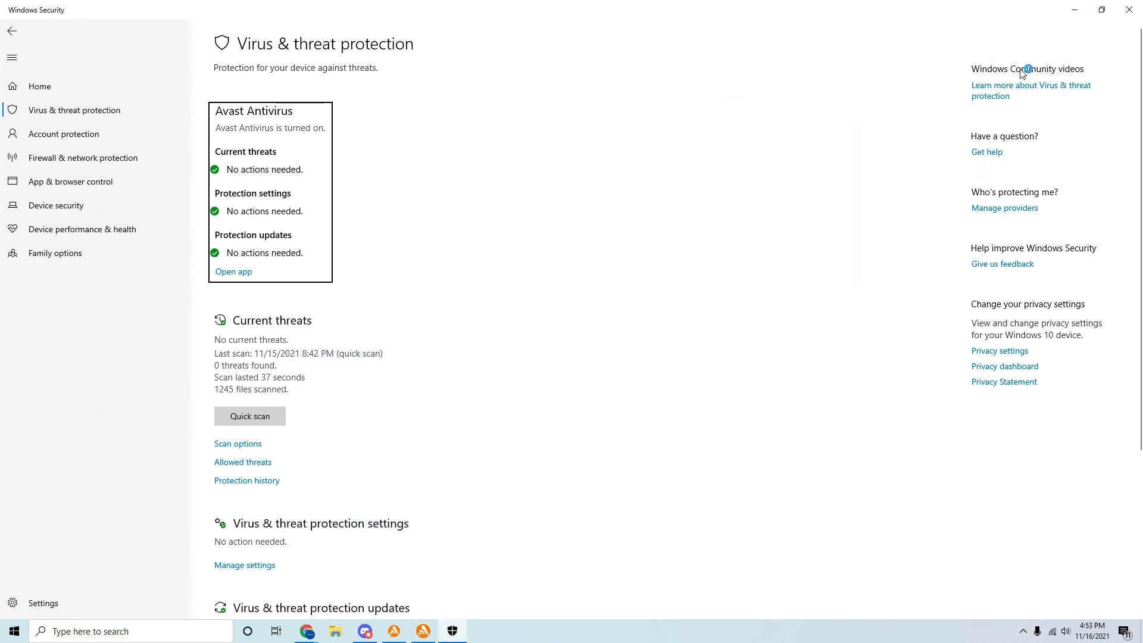
click(1137, 9)
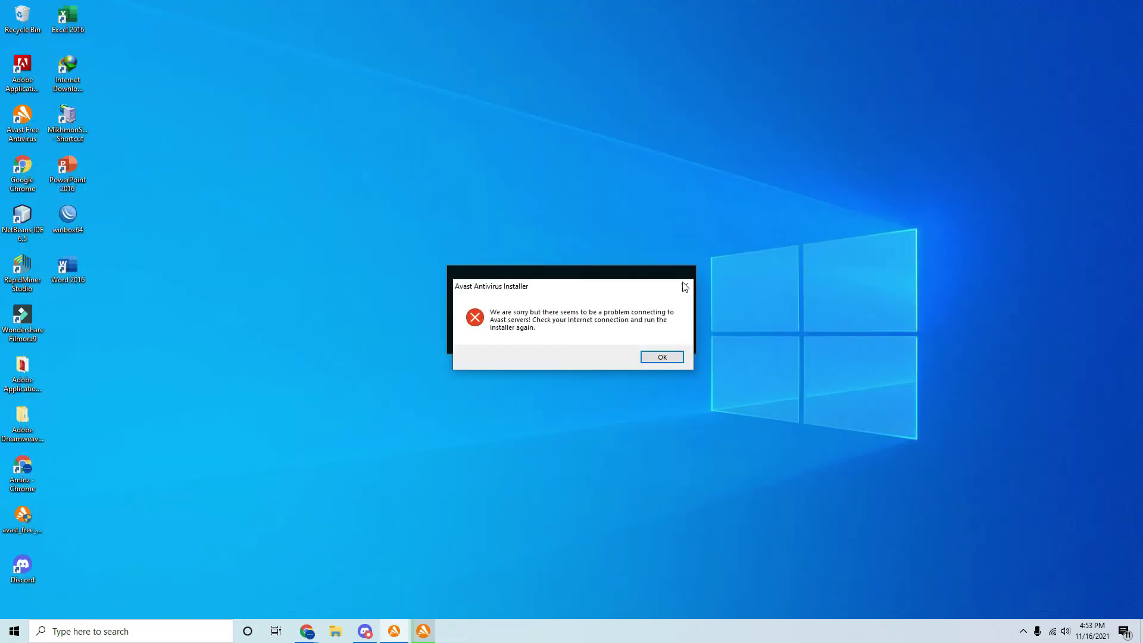
click(691, 285)
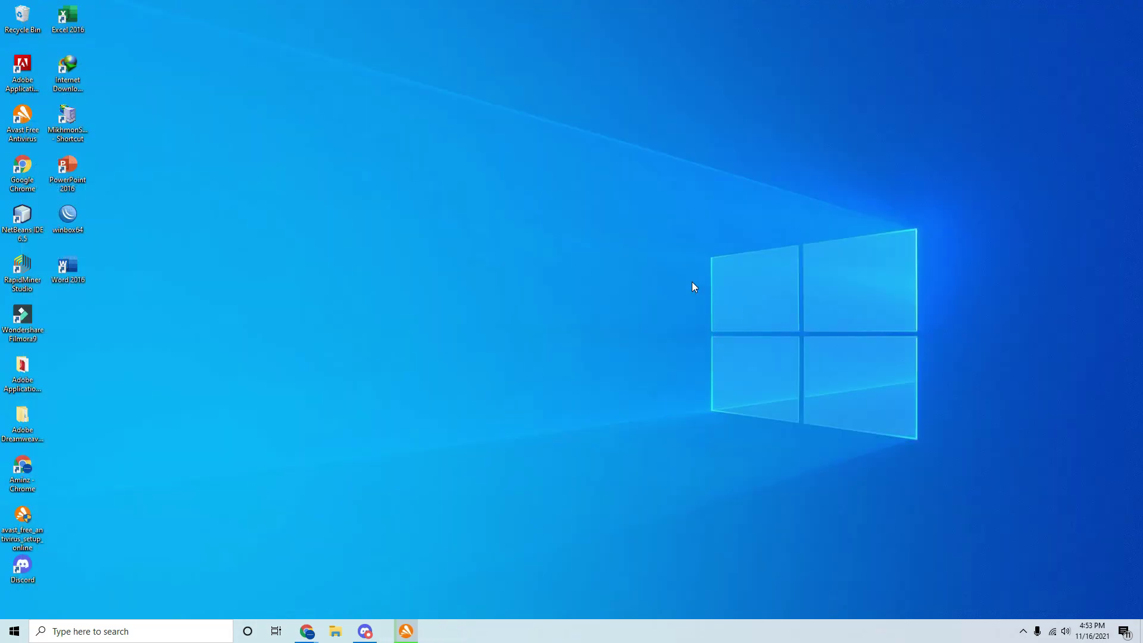